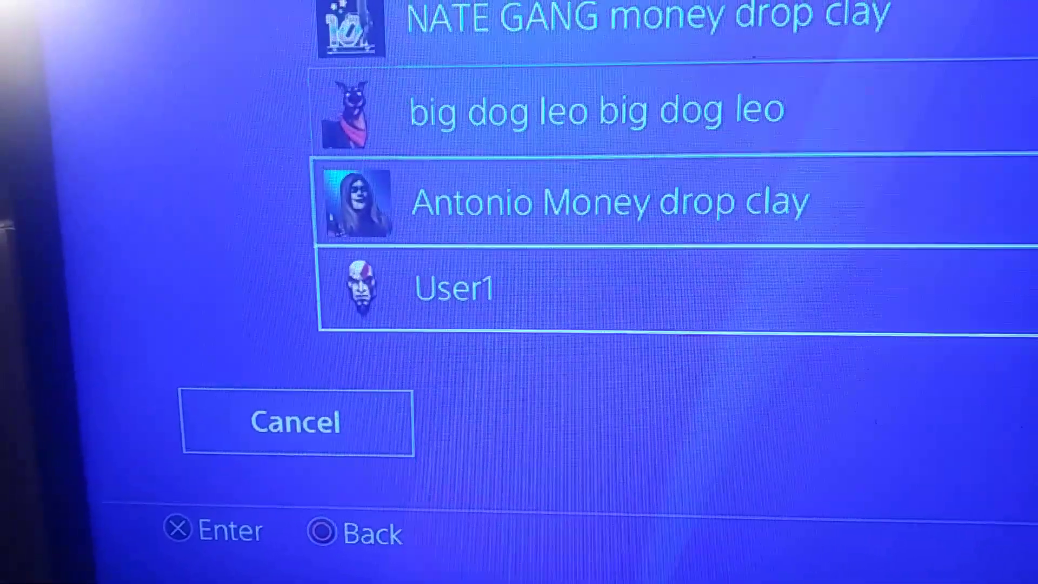
Step: Move up the Delete User list past User1 and big dog leo, and select GOD Clayear money drop clay
key(Down)
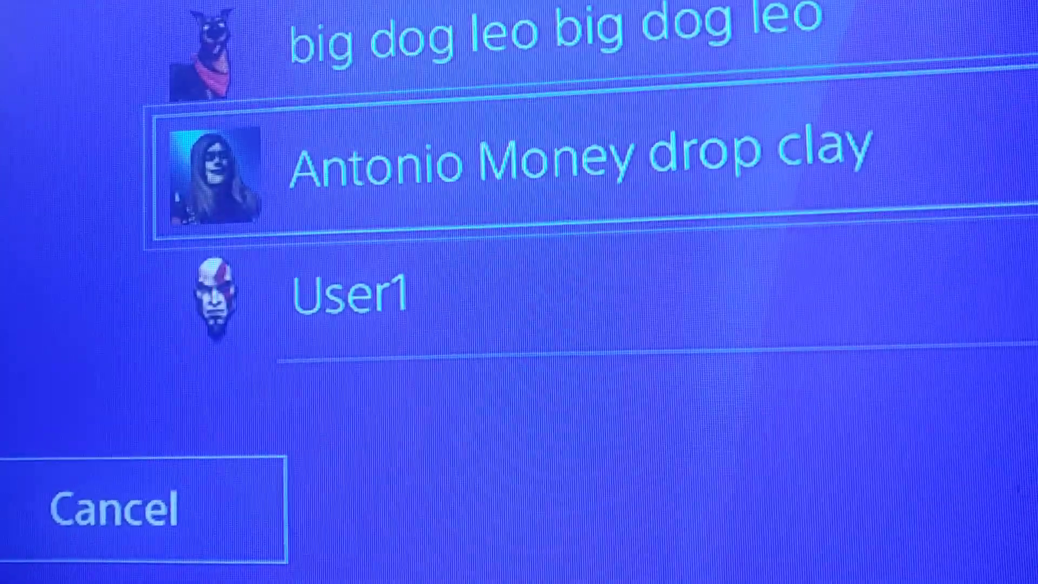
key(Up)
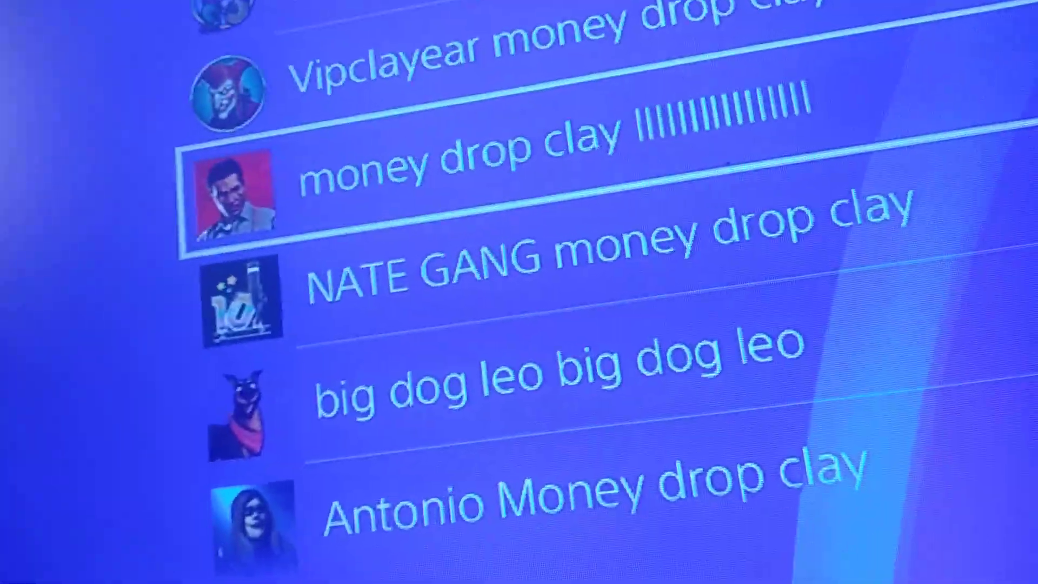
key(Up)
key(Up)
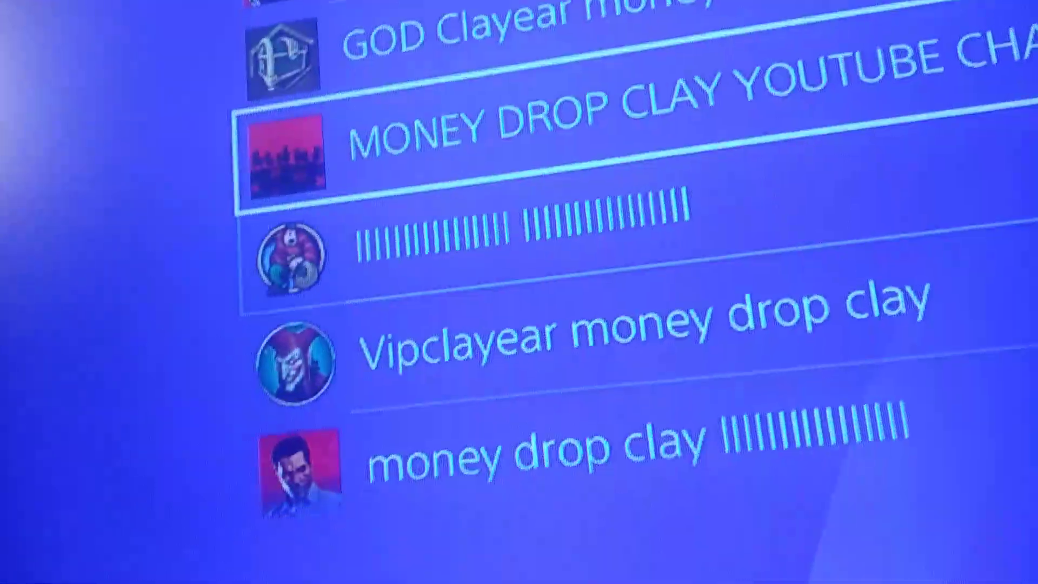
key(Up)
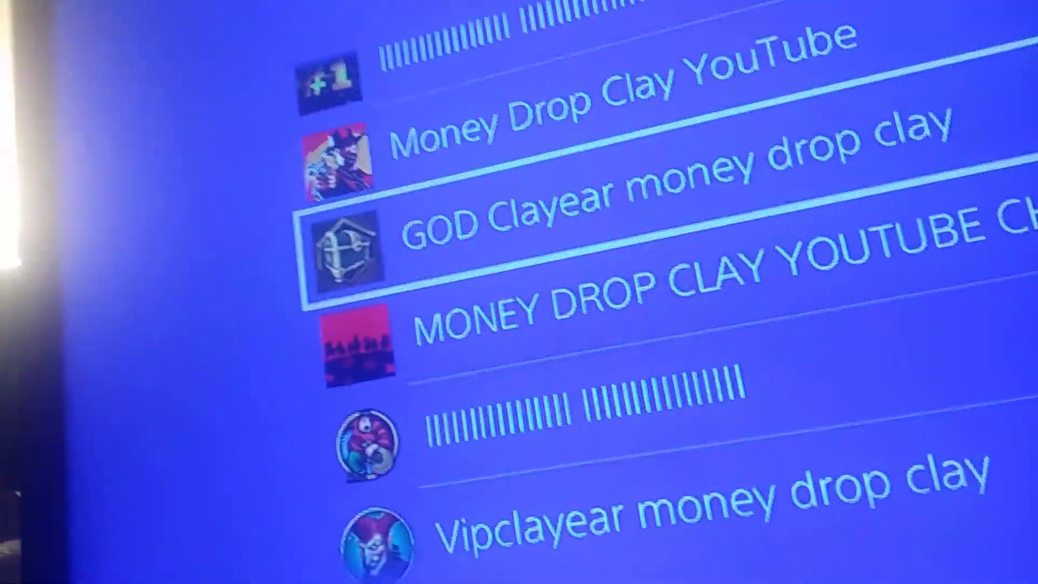
key(Return)
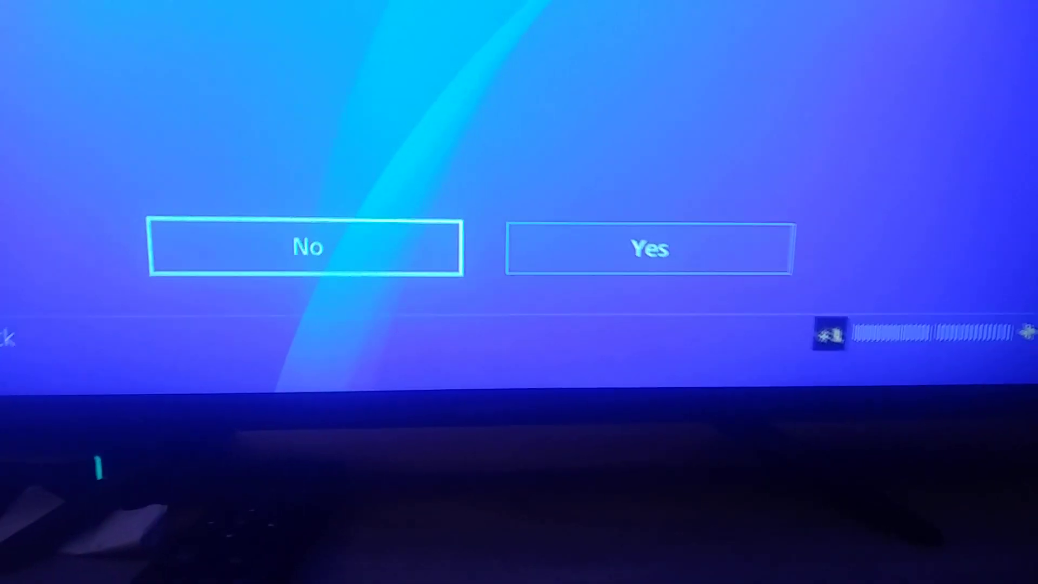
Step: Switch the deletion prompt to Yes to delete GOD Clayear money drop clay
key(Right)
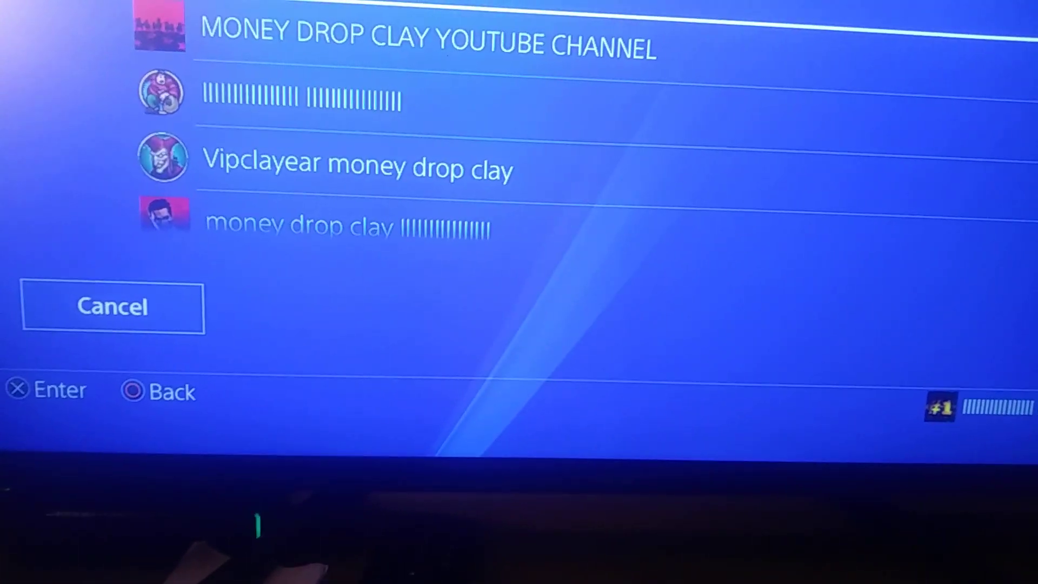
Step: Scroll the Delete User list down to User1 at the bottom
key(Down)
key(Down)
key(Down)
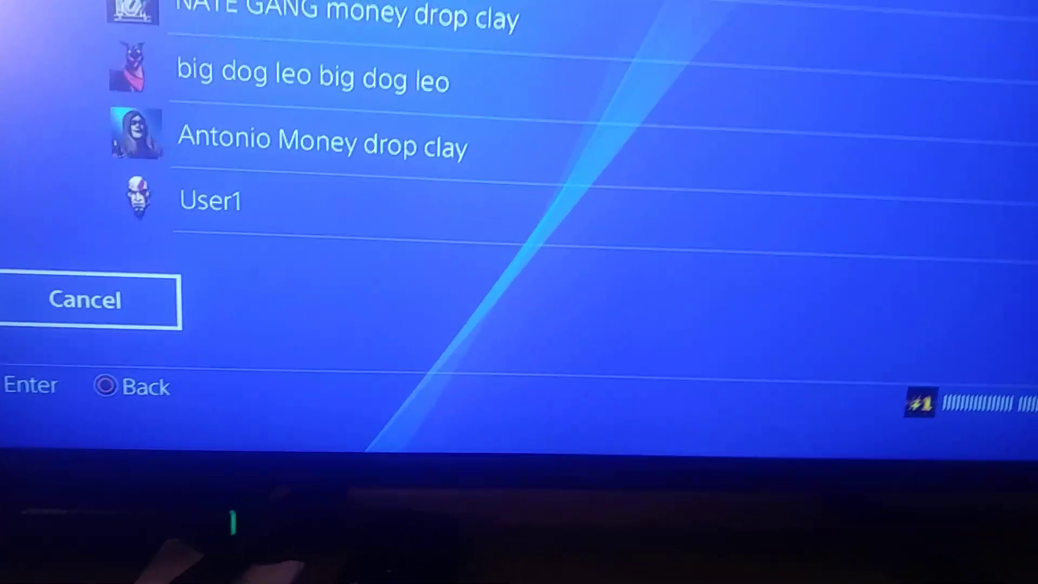